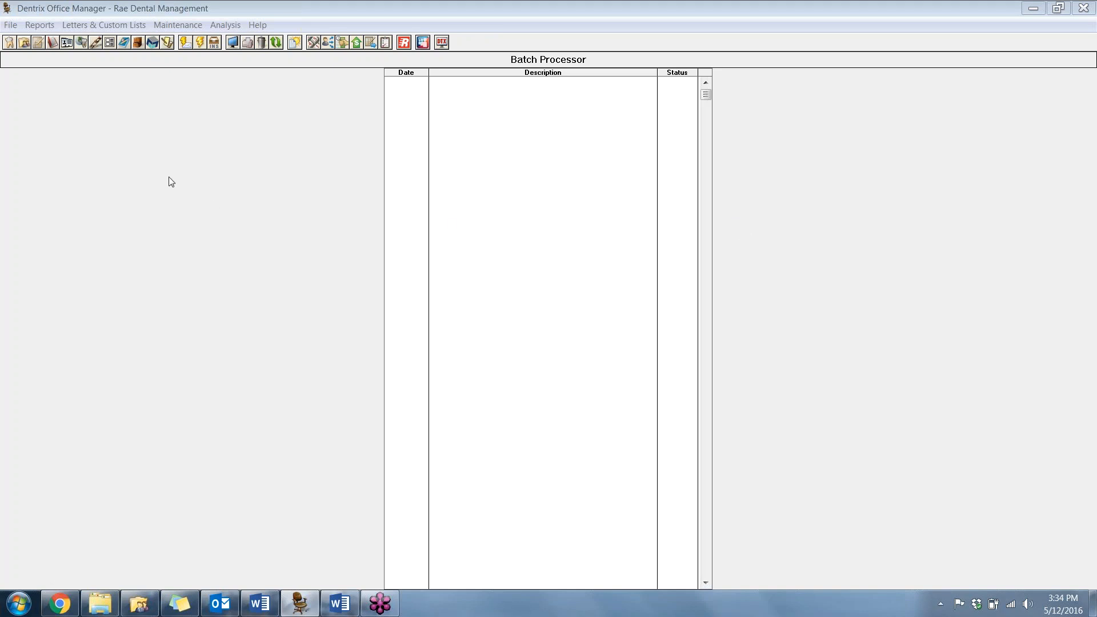
Open the Continuing Care-overdue custom list's setup from the continuing care letters and move the dialogs clear of each other
{"action": "left_click", "coordinate": [110, 26]}
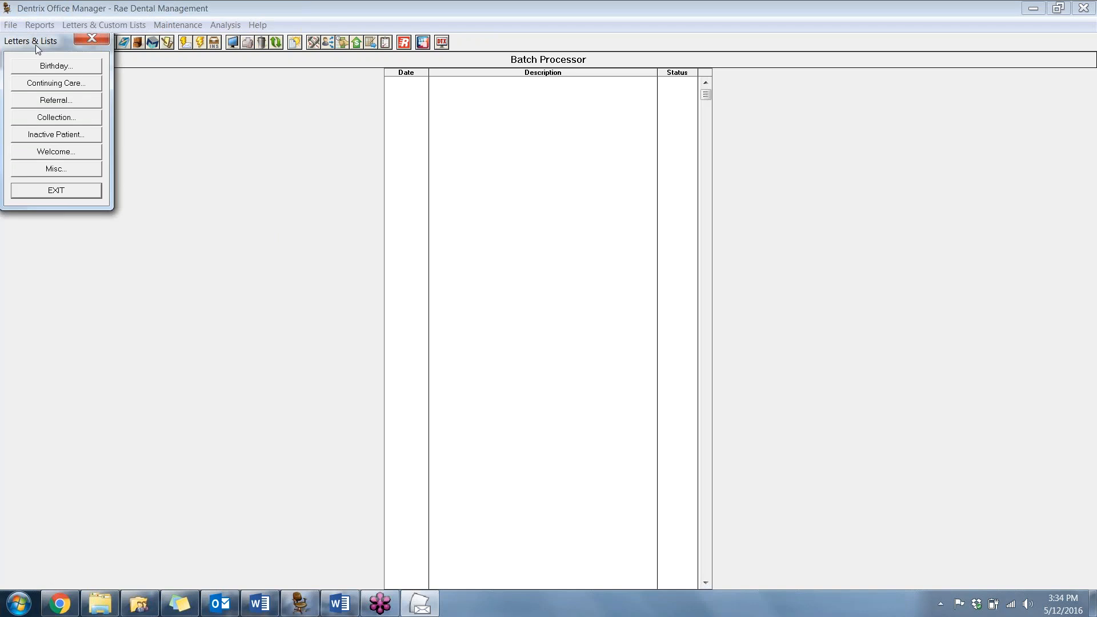
{"action": "left_click_drag", "start_coordinate": [52, 46], "coordinate": [115, 65]}
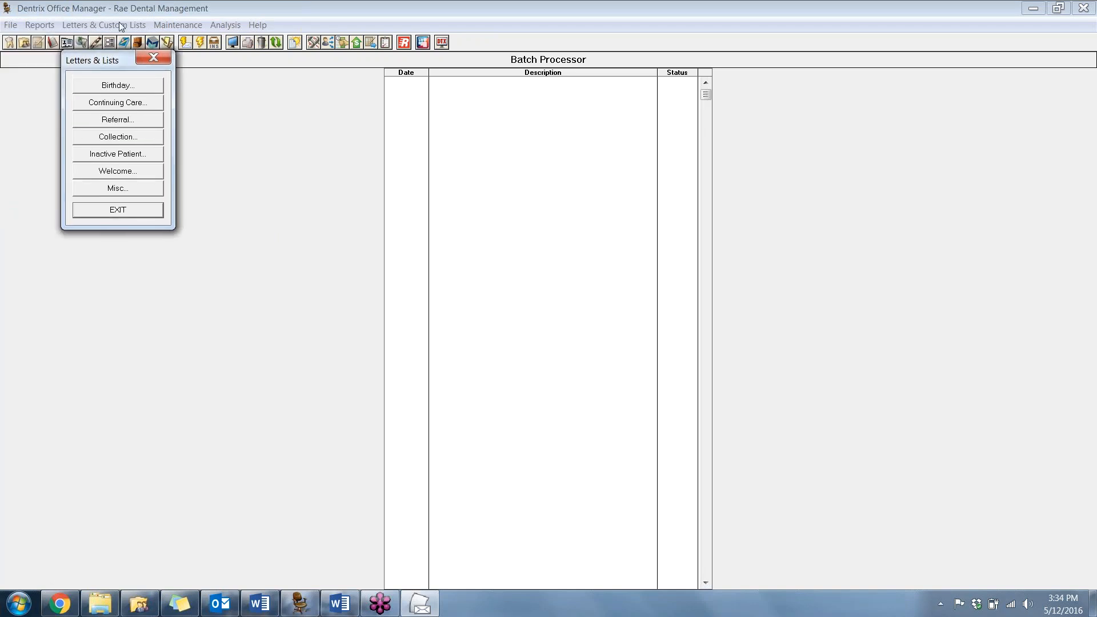
{"action": "left_click", "coordinate": [136, 104]}
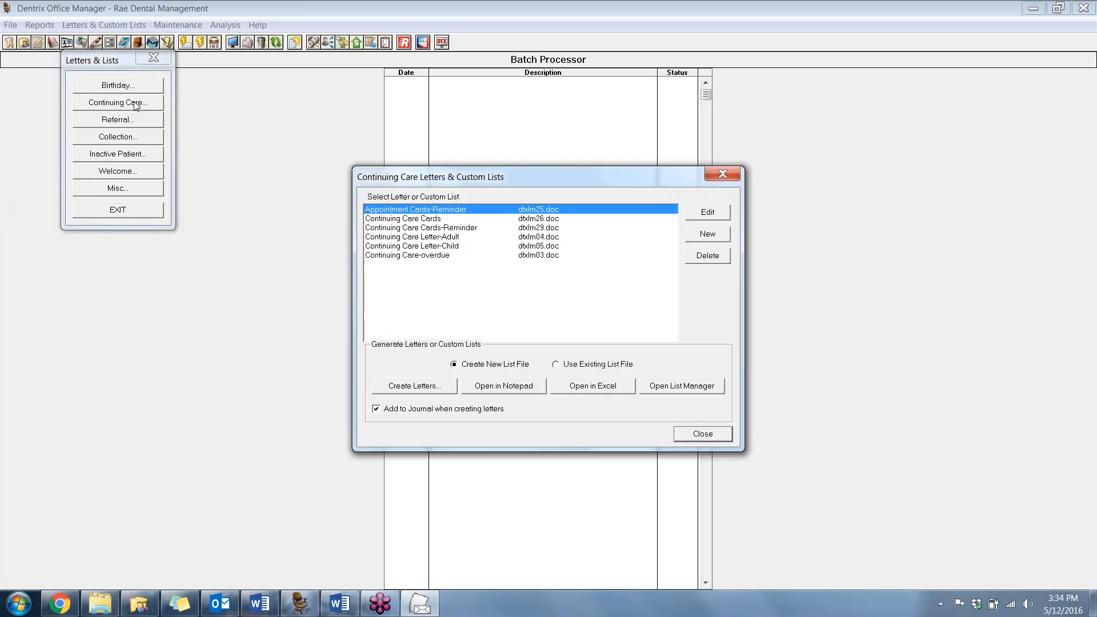
{"action": "left_click", "coordinate": [435, 255]}
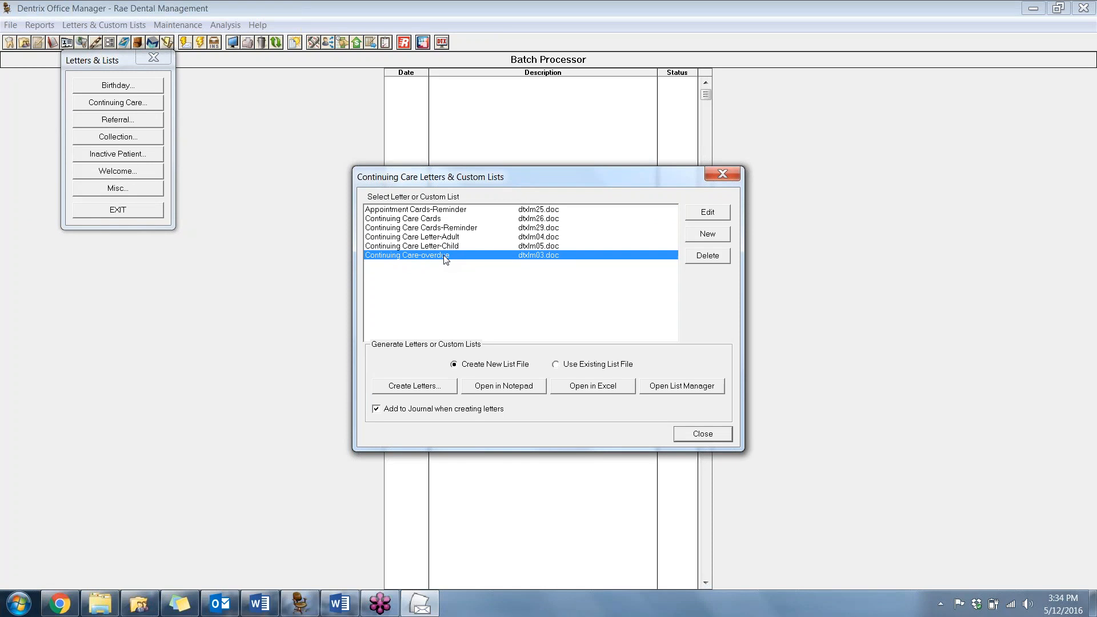
{"action": "left_click", "coordinate": [718, 213]}
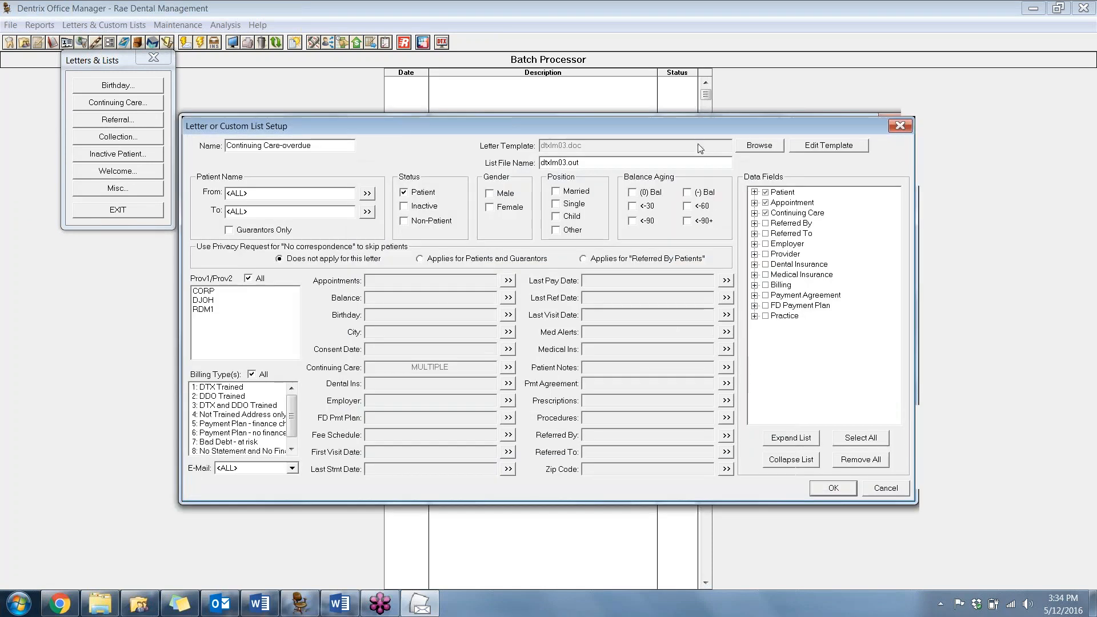
{"action": "left_click_drag", "start_coordinate": [690, 126], "coordinate": [670, 33]}
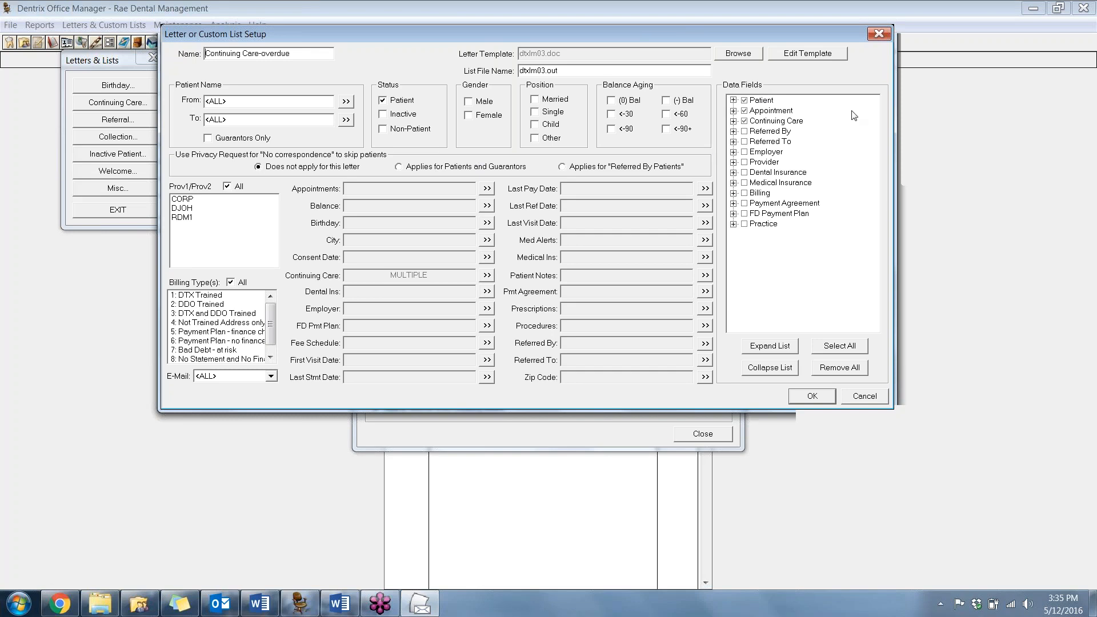
Examine the fields included under Patient, Appointment and Continuing Care, and open the list's continuing care range filter
{"action": "left_click", "coordinate": [734, 100]}
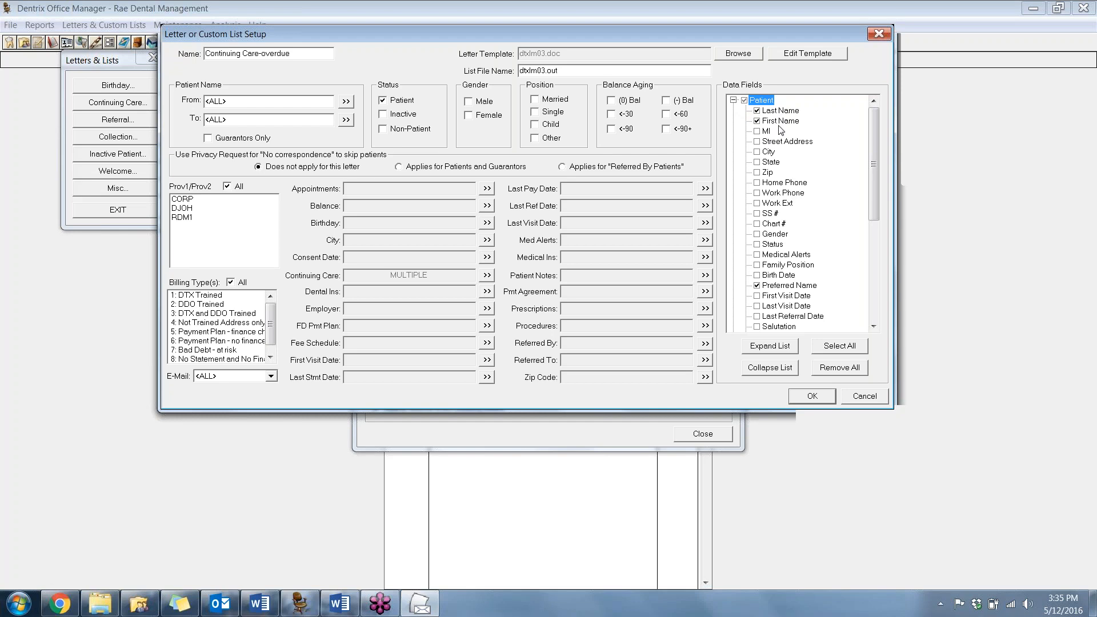
{"action": "left_click", "coordinate": [872, 306]}
{"action": "left_click", "coordinate": [873, 115]}
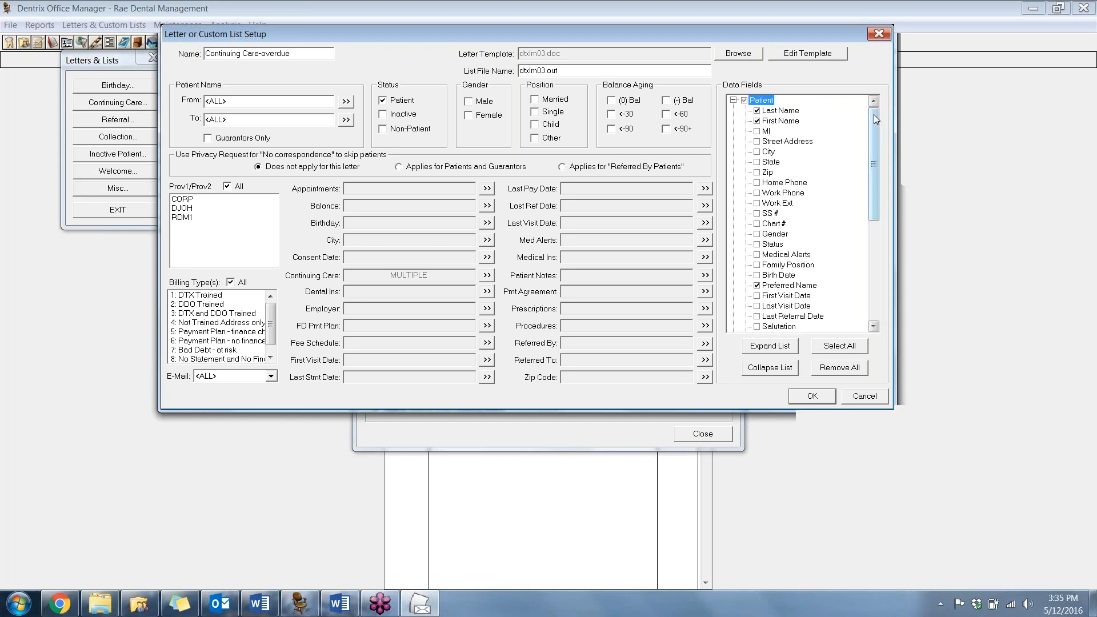
{"action": "left_click", "coordinate": [761, 100]}
{"action": "left_click", "coordinate": [734, 100]}
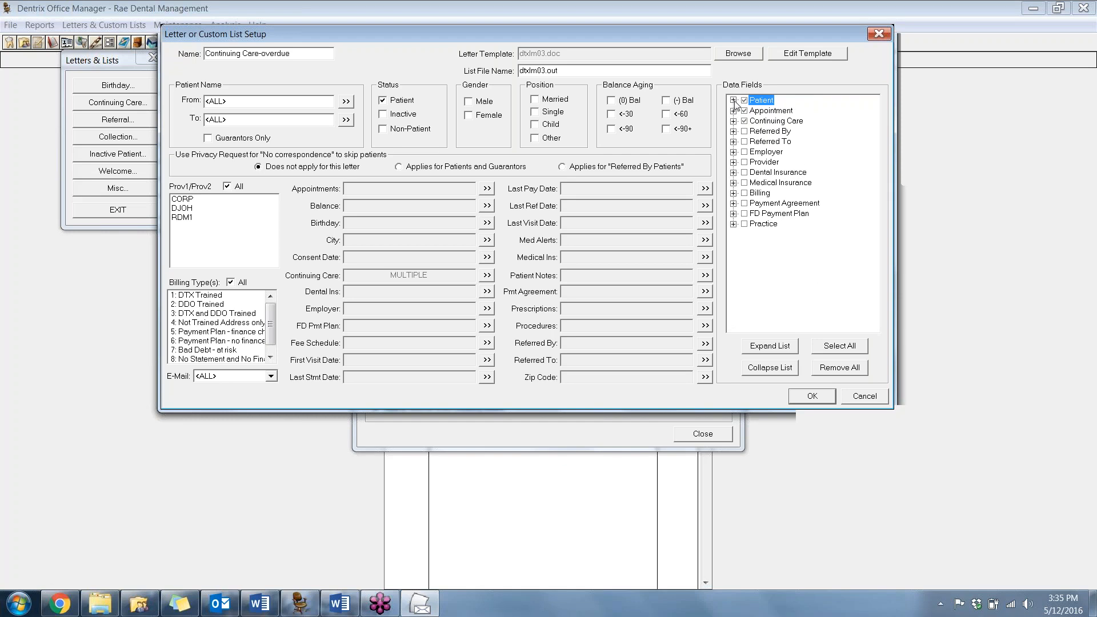
{"action": "left_click", "coordinate": [734, 111]}
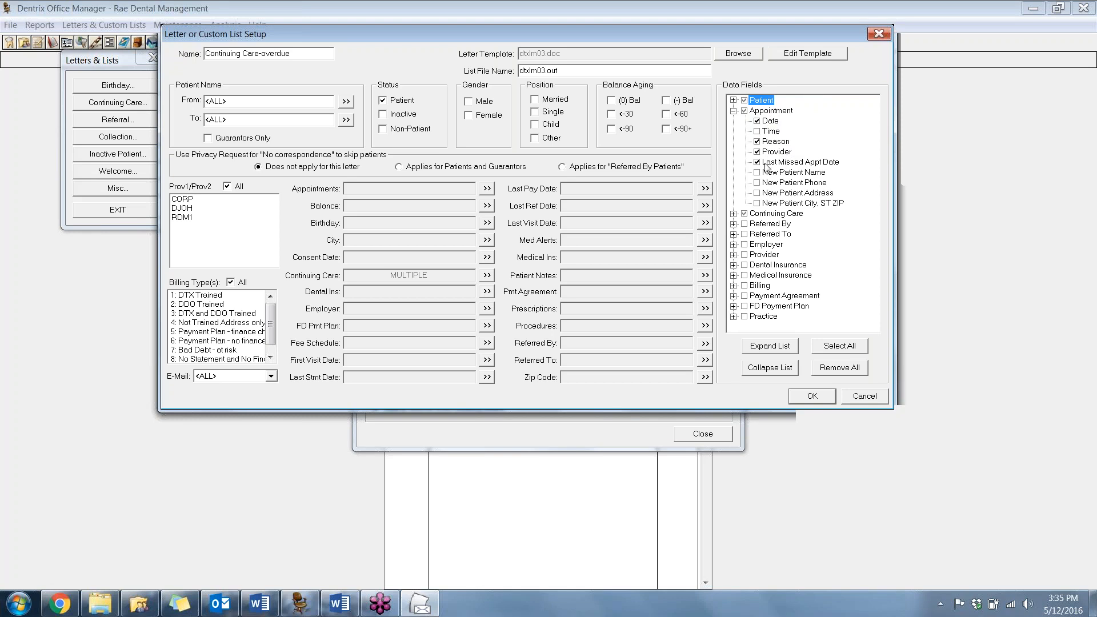
{"action": "left_click", "coordinate": [734, 111]}
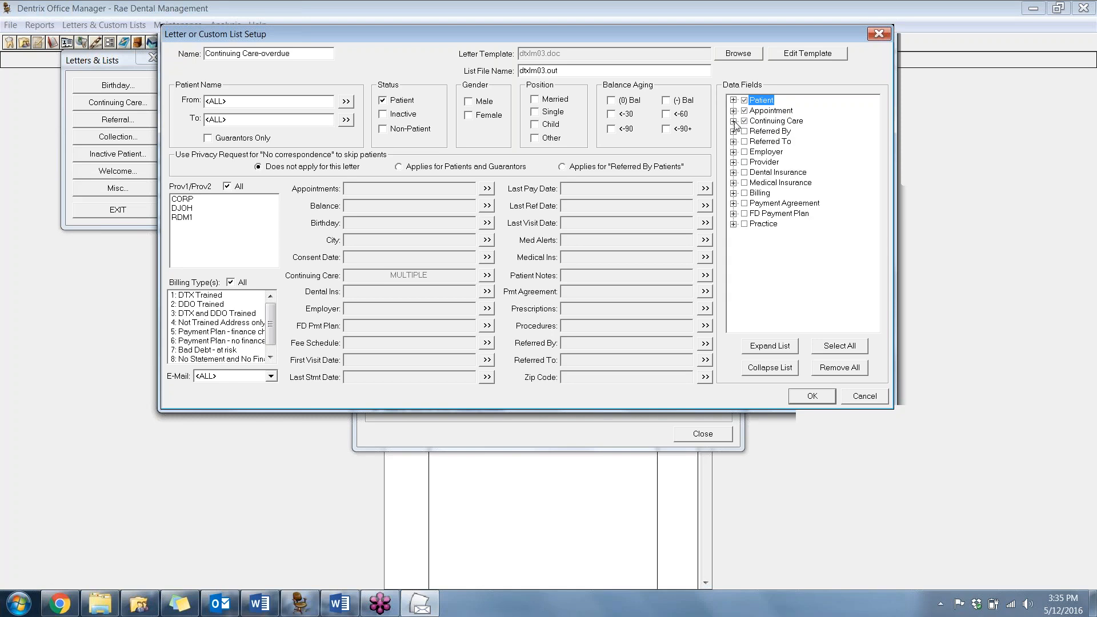
{"action": "left_click", "coordinate": [734, 122]}
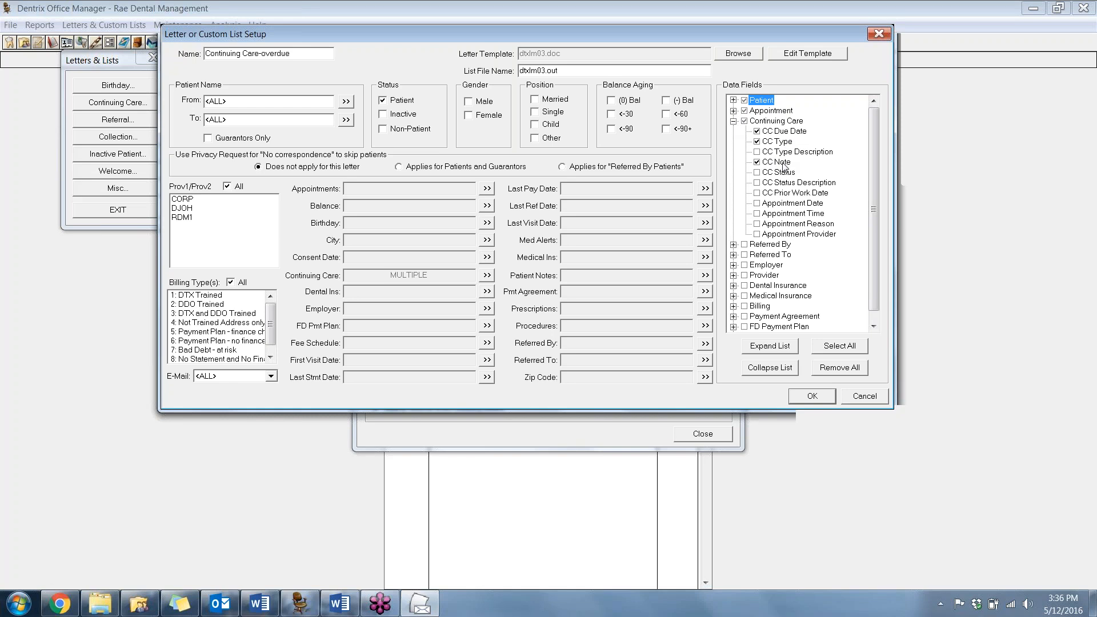
{"action": "left_click", "coordinate": [734, 121]}
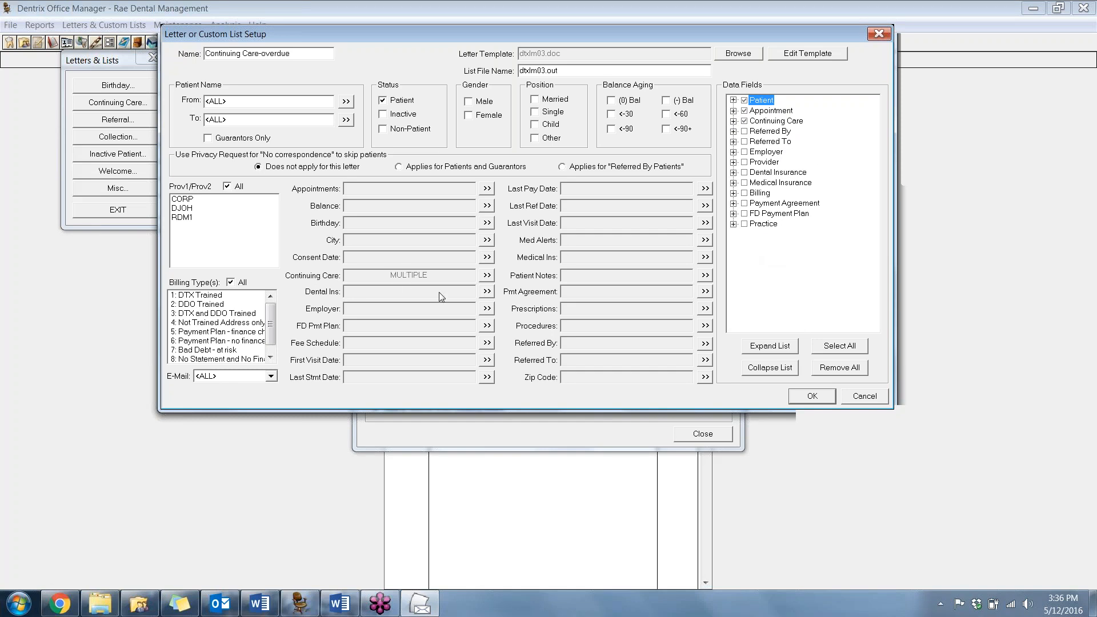
{"action": "left_click", "coordinate": [487, 275]}
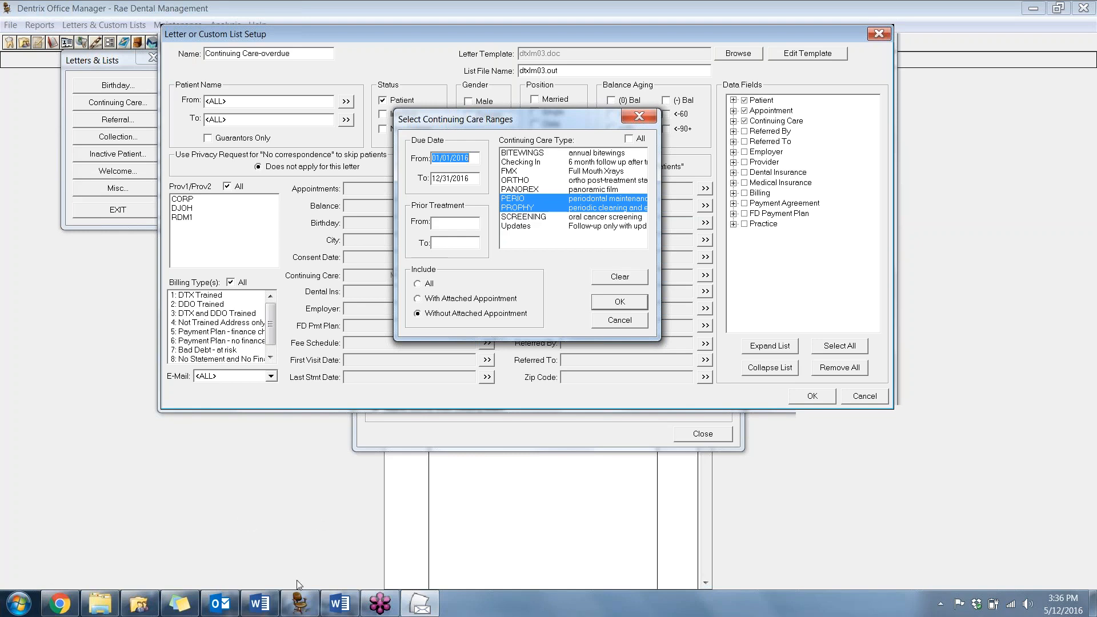
Switch to the Appointment Book and try a temporary Continuing Care view filtered to the PROPHY type
{"action": "left_click", "coordinate": [299, 604]}
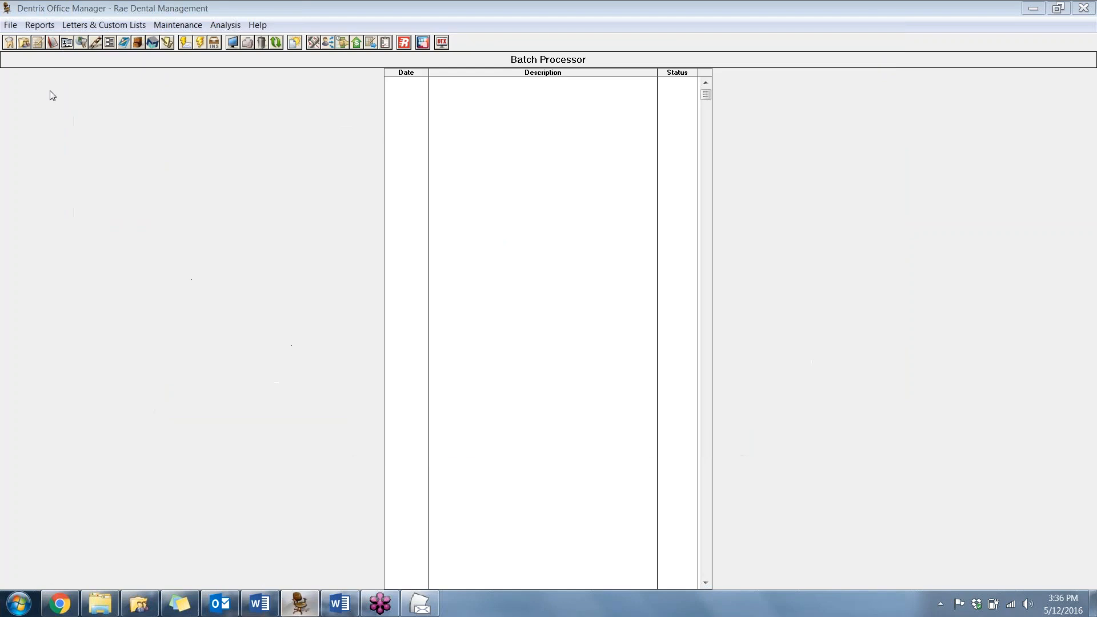
{"action": "left_click", "coordinate": [52, 42]}
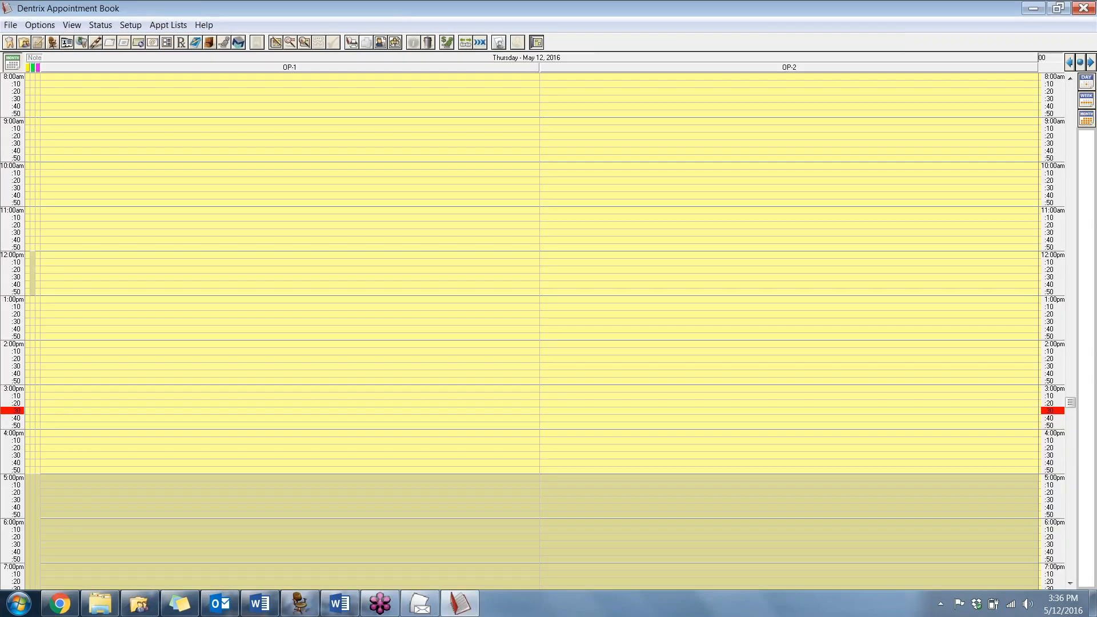
{"action": "left_click", "coordinate": [126, 43]}
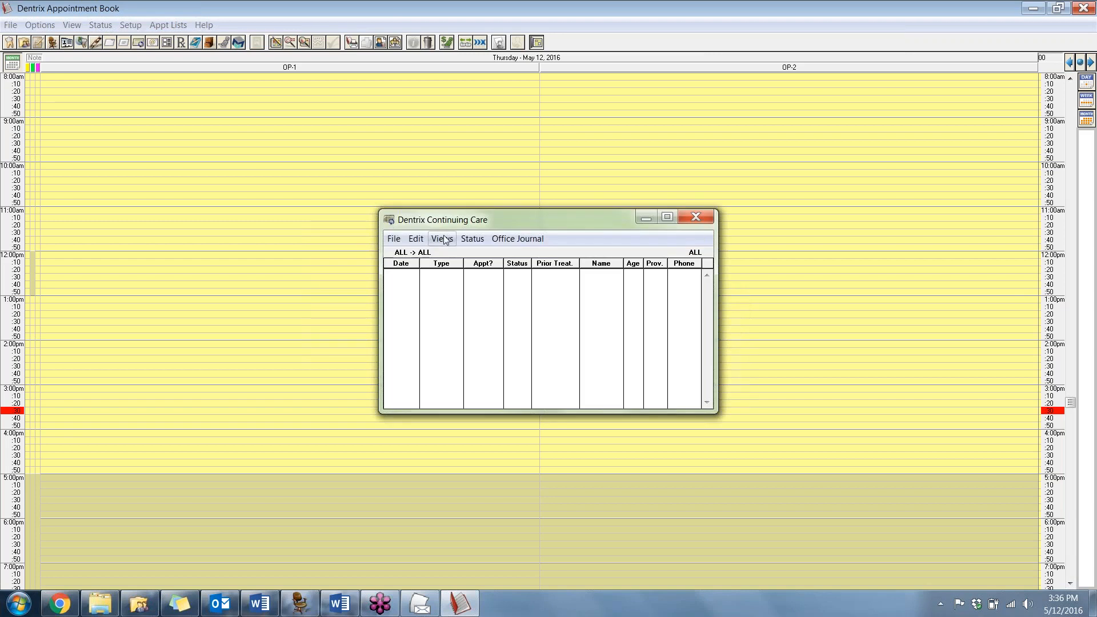
{"action": "left_click", "coordinate": [445, 240]}
{"action": "left_click", "coordinate": [464, 270]}
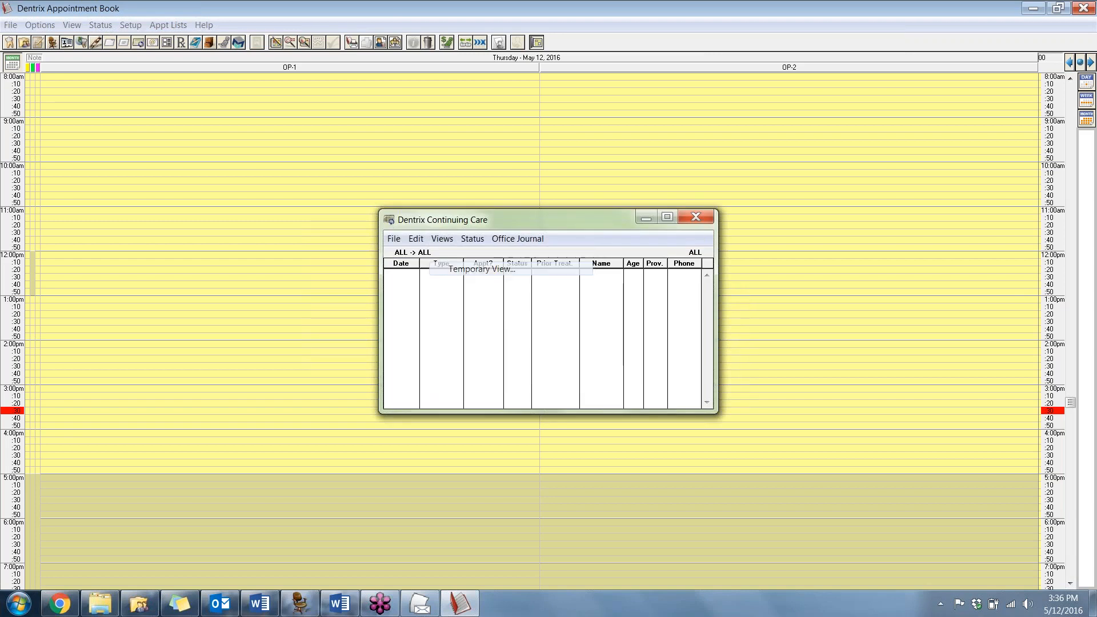
{"action": "left_click", "coordinate": [477, 335]}
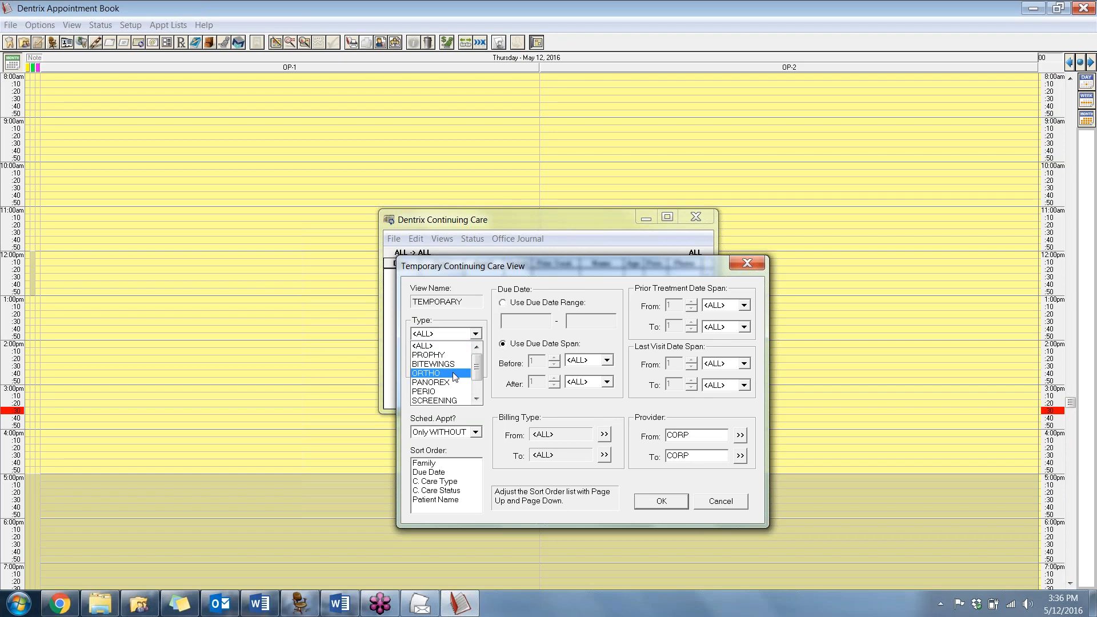
{"action": "left_click", "coordinate": [437, 356]}
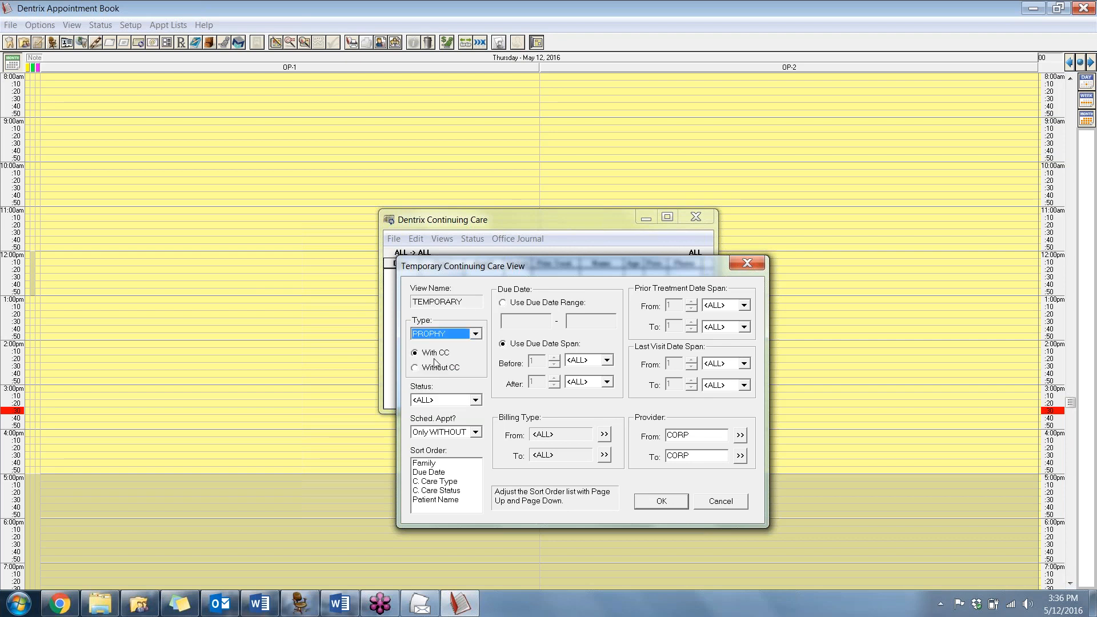
{"action": "left_click", "coordinate": [721, 501]}
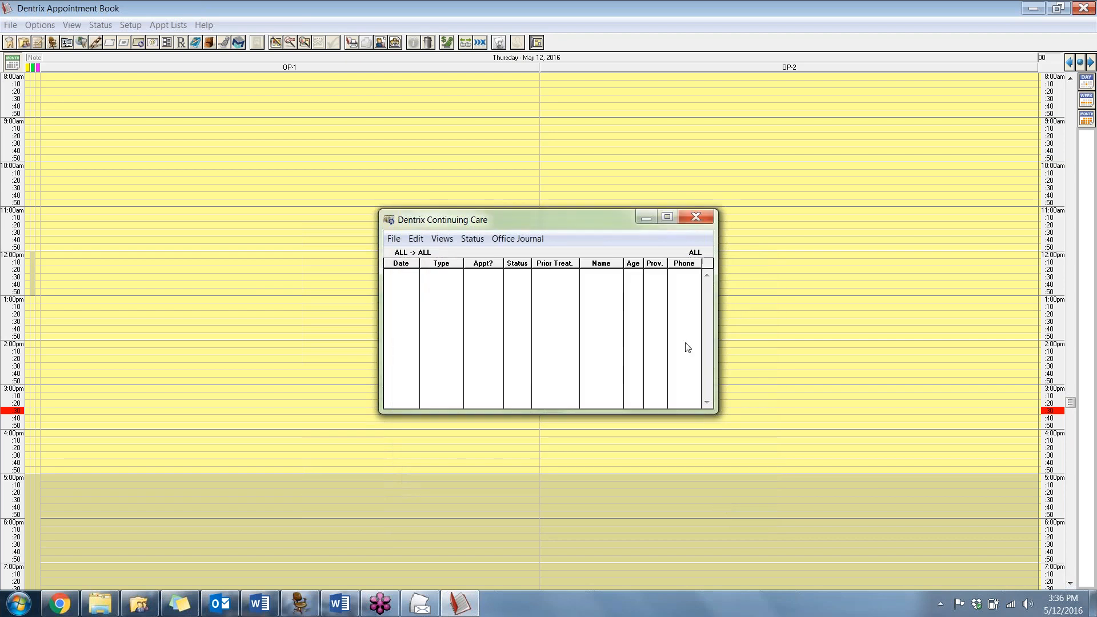
{"action": "left_click", "coordinate": [696, 218]}
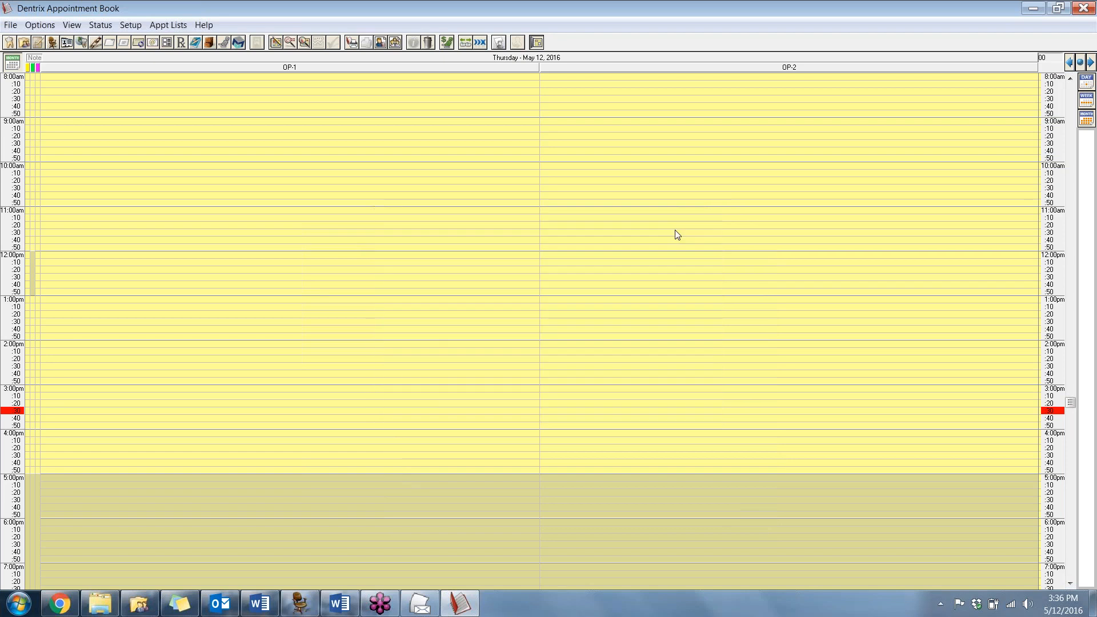
Return to the Continuing Care-overdue setup and accept its existing continuing care ranges and list settings
{"action": "left_click", "coordinate": [290, 610]}
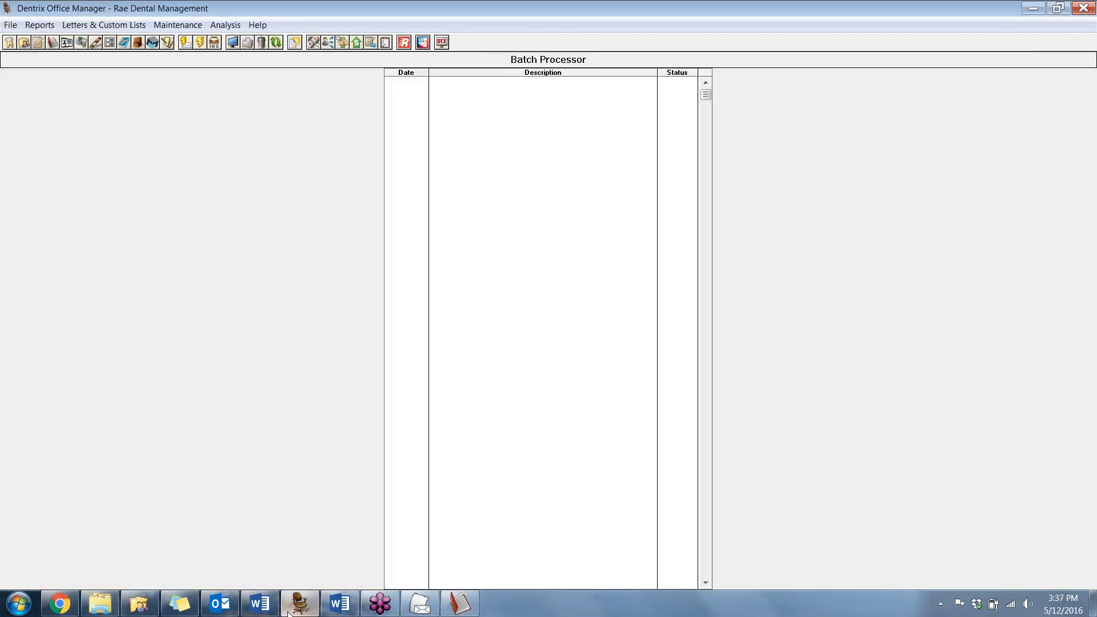
{"action": "left_click", "coordinate": [423, 600]}
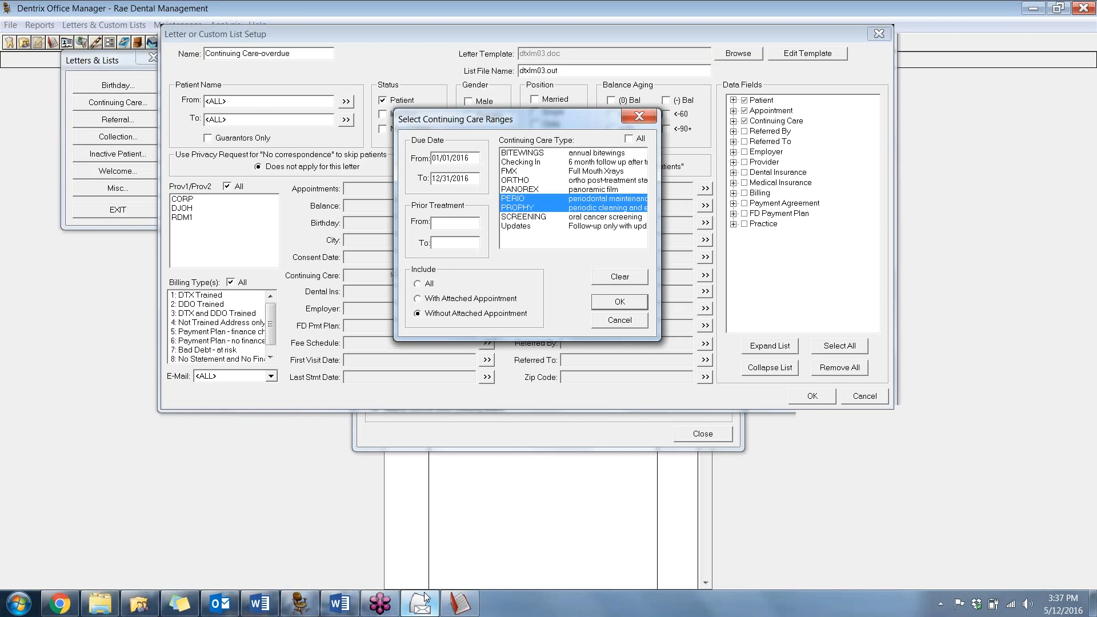
{"action": "left_click", "coordinate": [623, 303]}
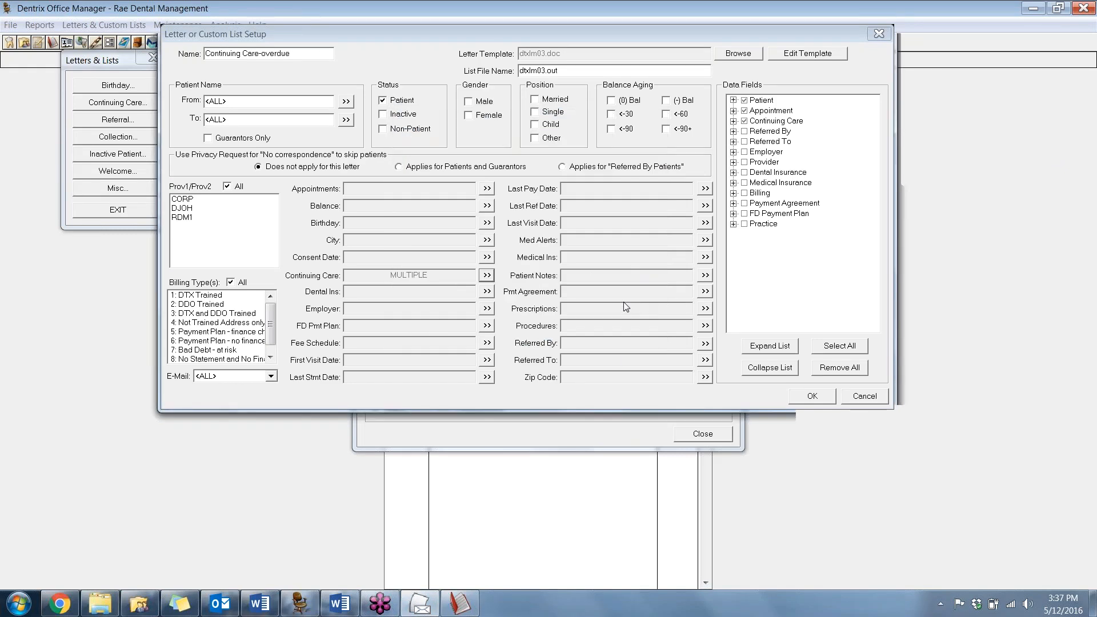
{"action": "left_click", "coordinate": [814, 396]}
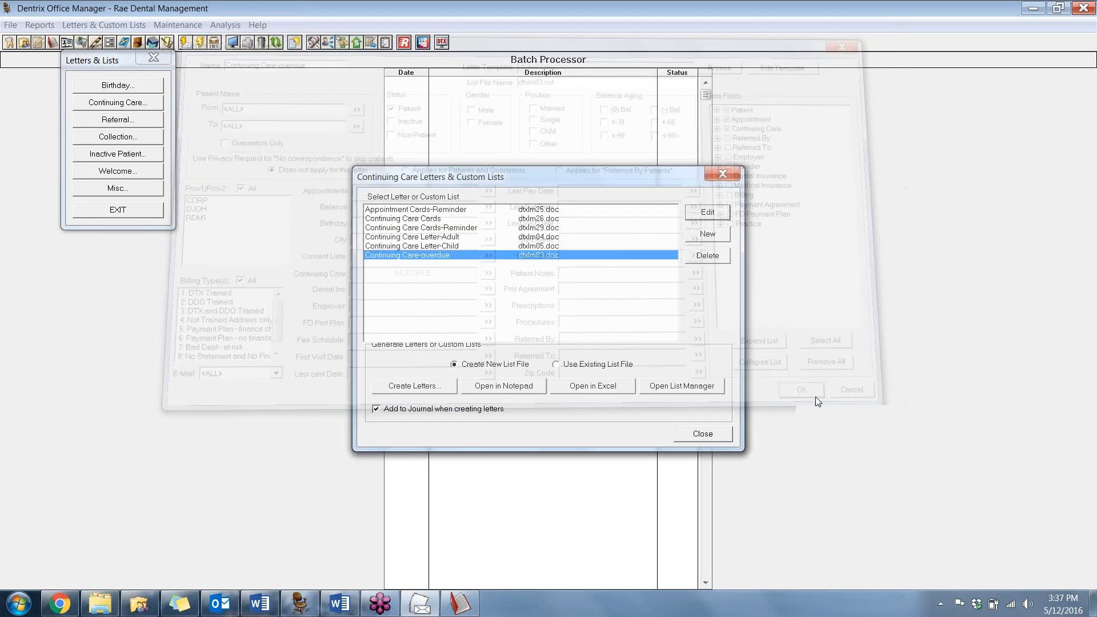
Generate the Continuing Care-overdue list in List Manager and widen the CC Type column to show the full type names
{"action": "left_click", "coordinate": [688, 392]}
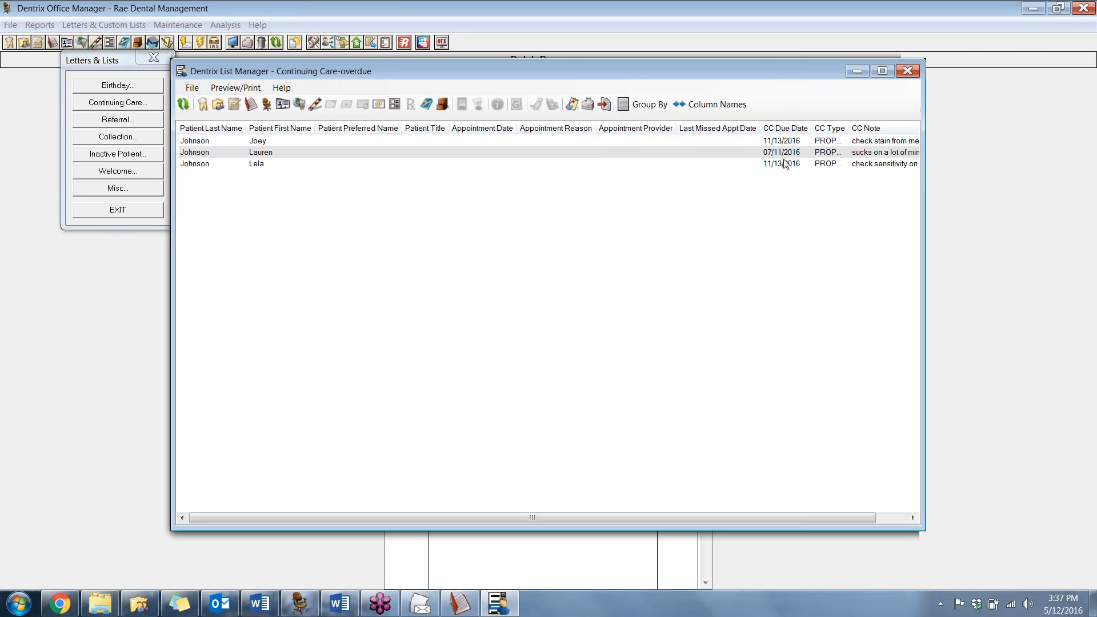
{"action": "left_click_drag", "start_coordinate": [749, 519], "coordinate": [832, 517]}
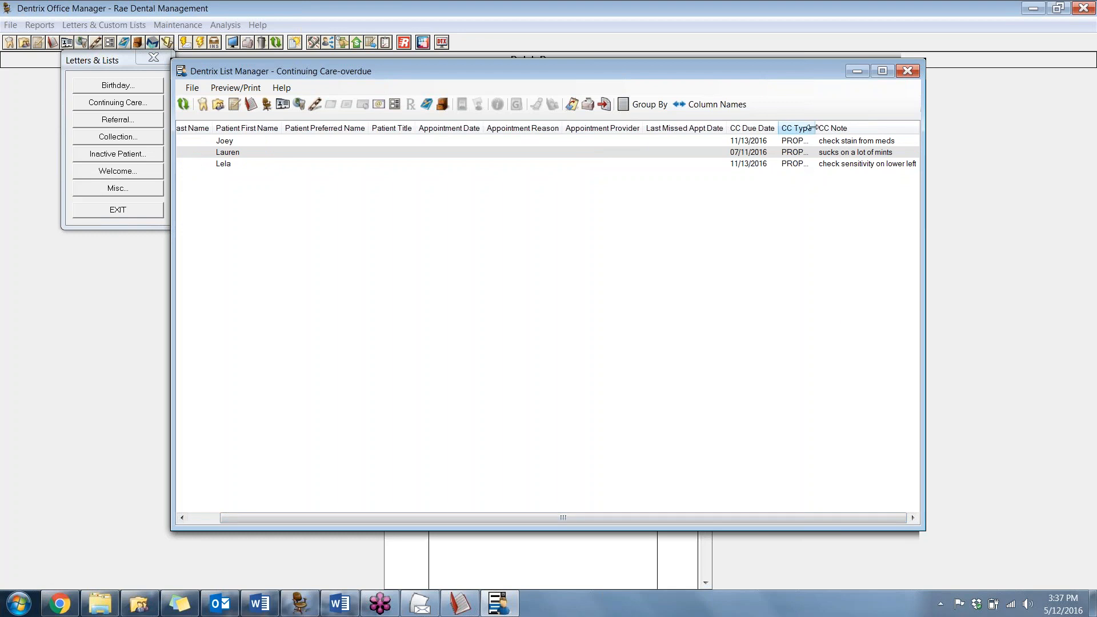
{"action": "left_click_drag", "start_coordinate": [815, 128], "coordinate": [840, 128]}
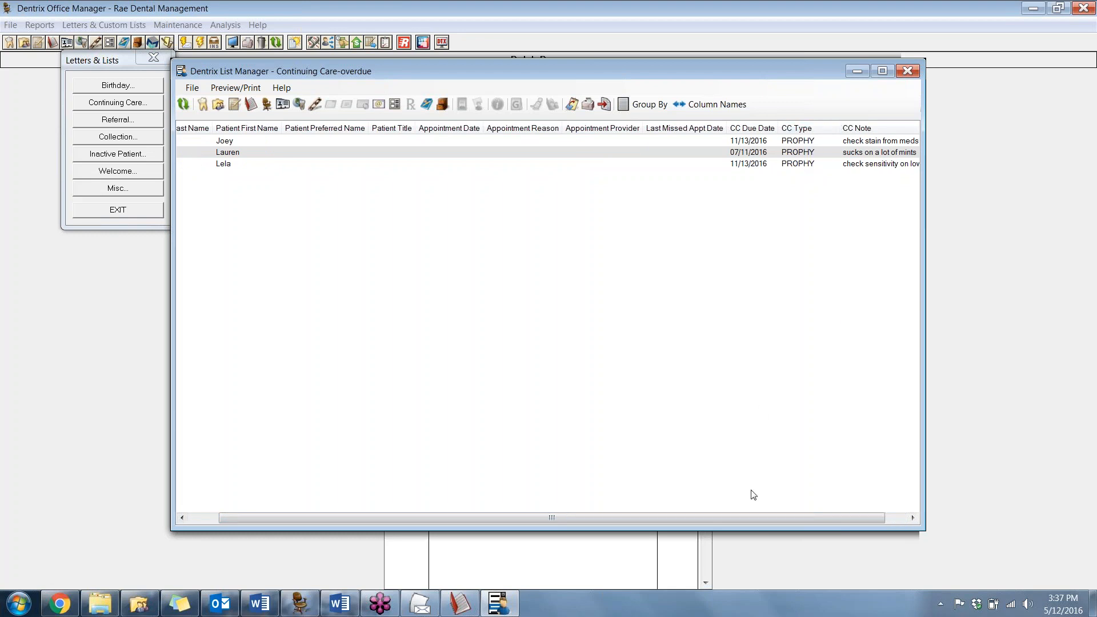
{"action": "left_click_drag", "start_coordinate": [756, 519], "coordinate": [778, 519]}
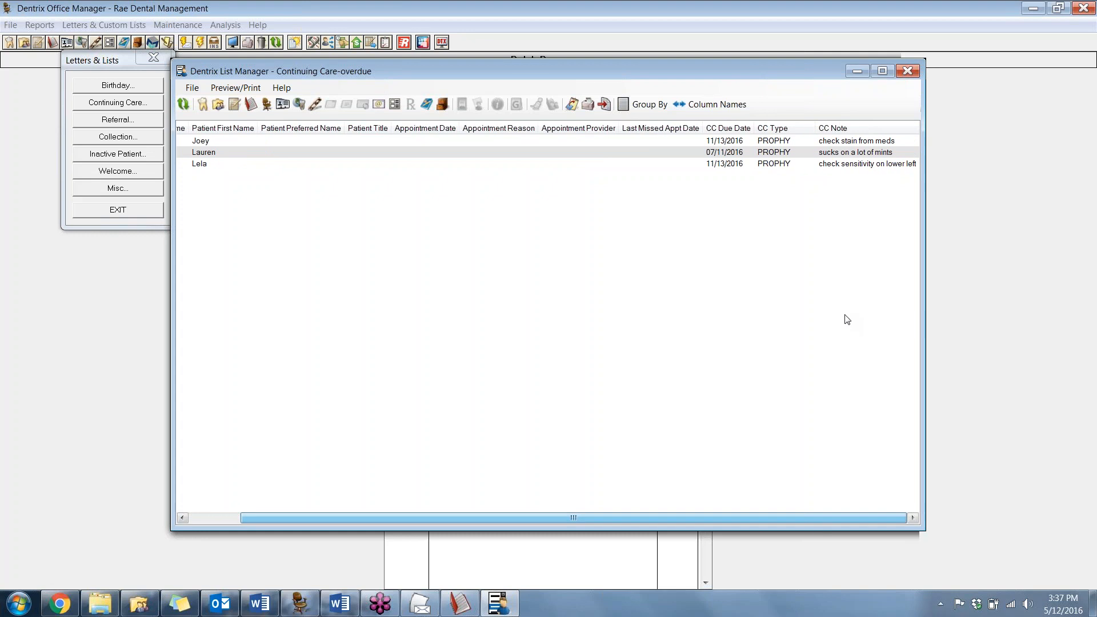
View the PROPHY motivational note in the Family File of the patient whose CC note reads "check stain from meds"
{"action": "left_click", "coordinate": [866, 143]}
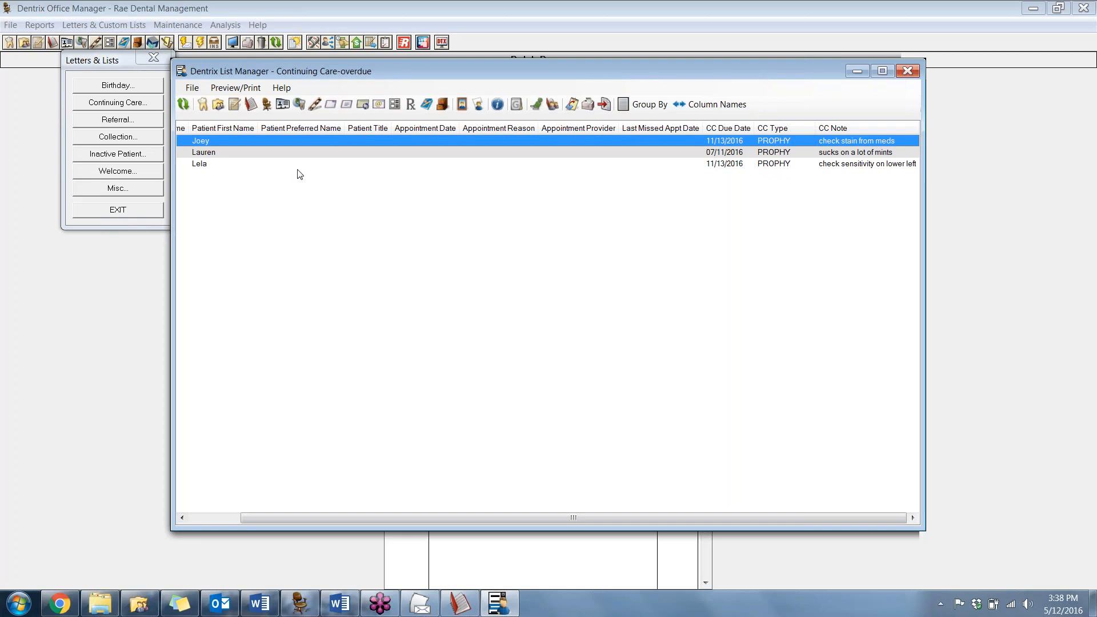
{"action": "left_click", "coordinate": [217, 104]}
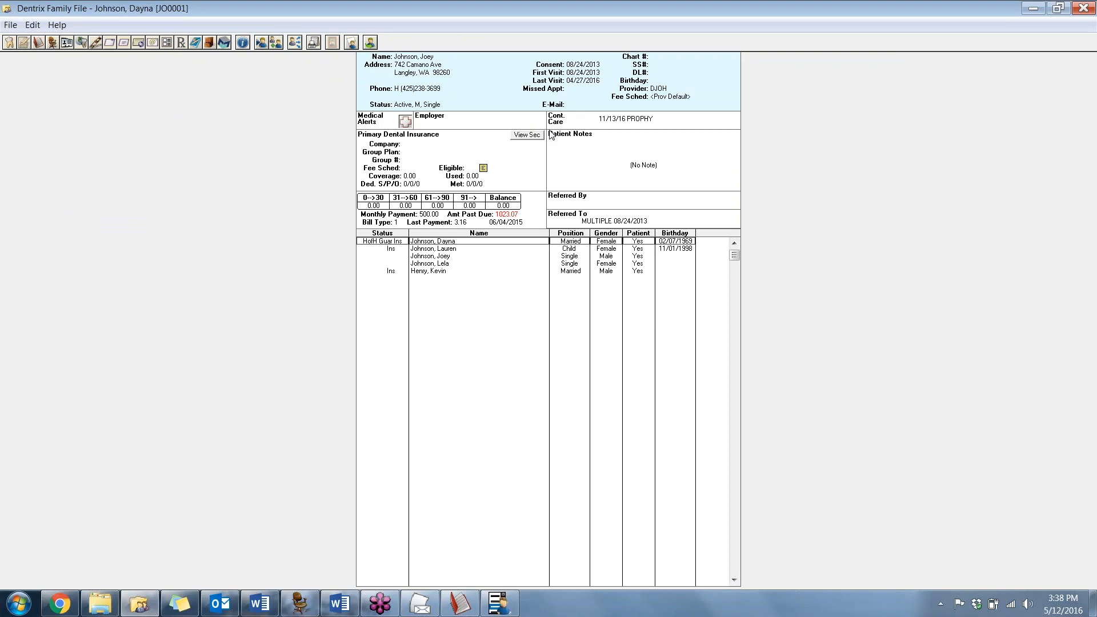
{"action": "double_click", "coordinate": [598, 122]}
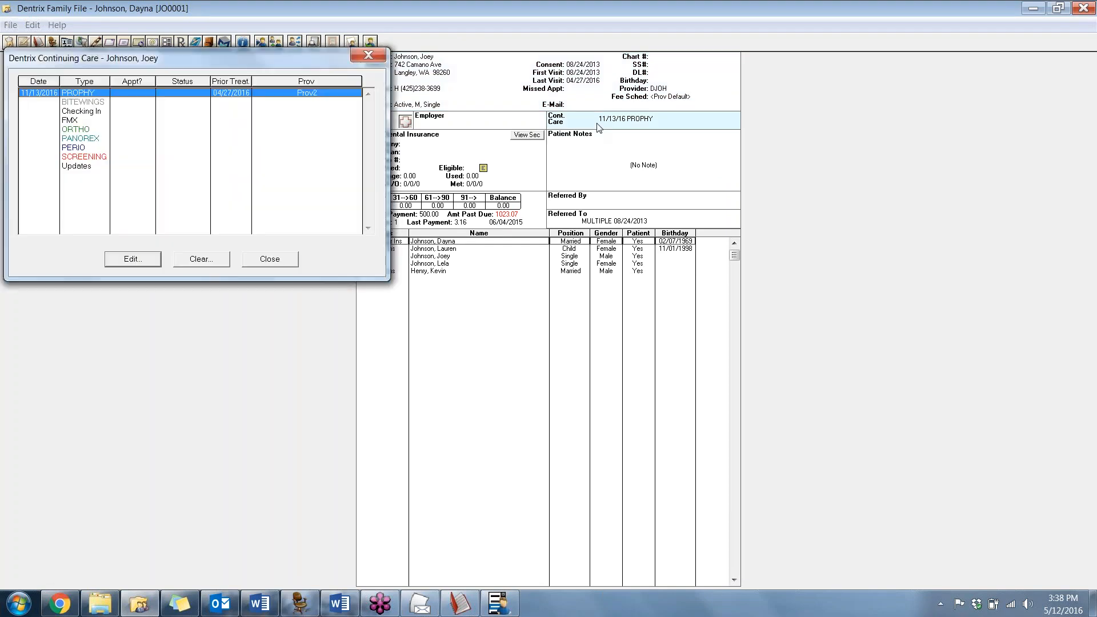
{"action": "left_click", "coordinate": [137, 265]}
{"action": "left_click_drag", "start_coordinate": [296, 155], "coordinate": [186, 165]}
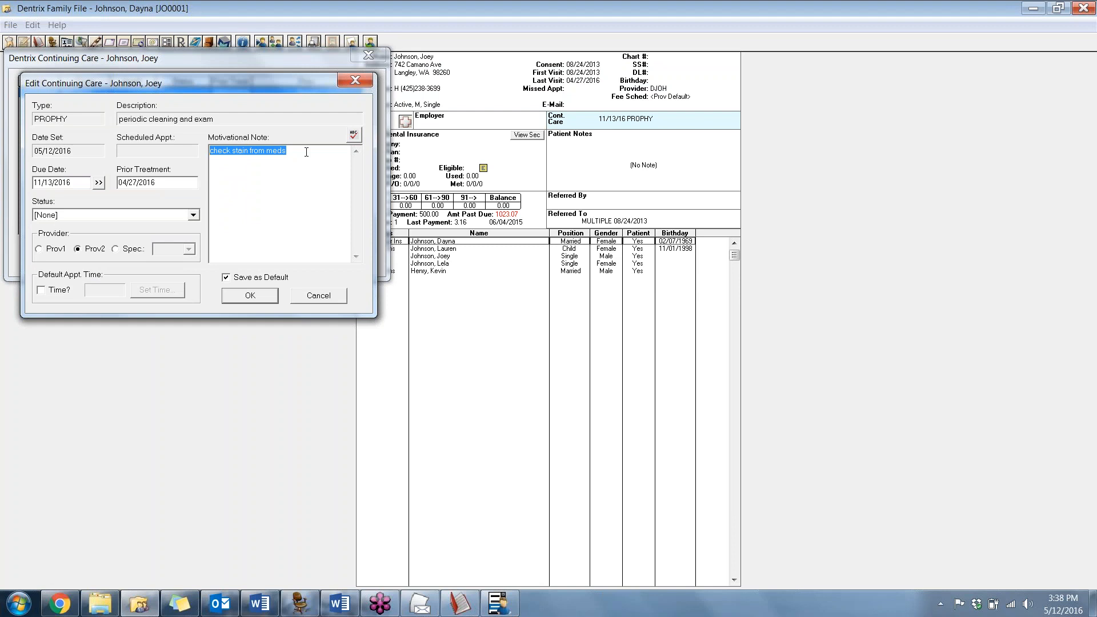
{"action": "left_click", "coordinate": [322, 297]}
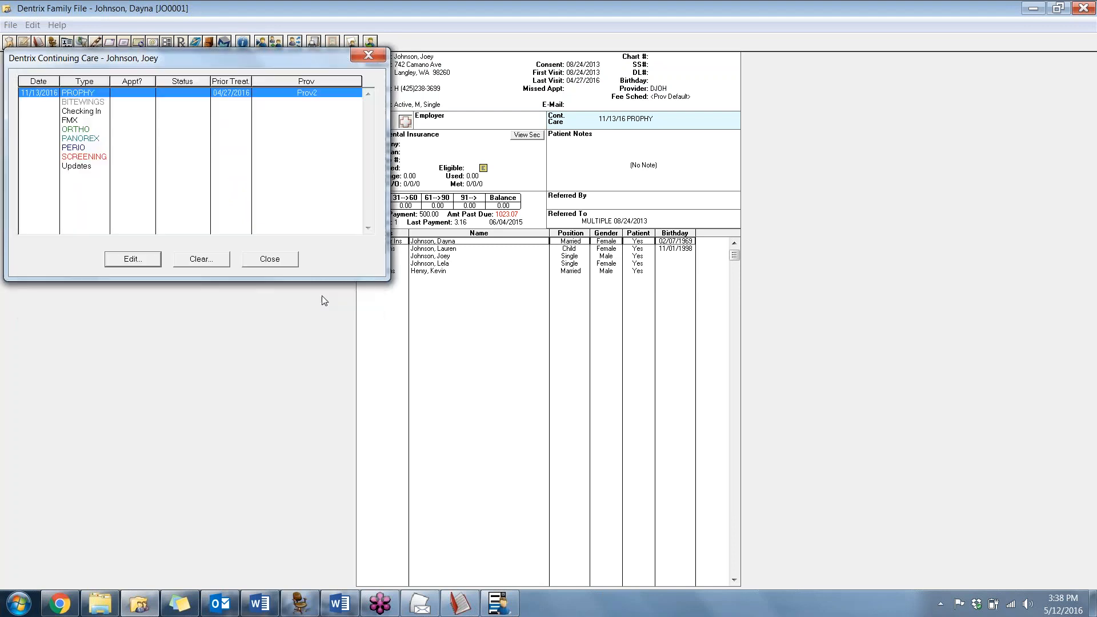
Return to the Continuing Care-overdue list in List Manager and open a blank Office Journal entry for the patient noted "check stain from meds"
{"action": "left_click", "coordinate": [283, 260]}
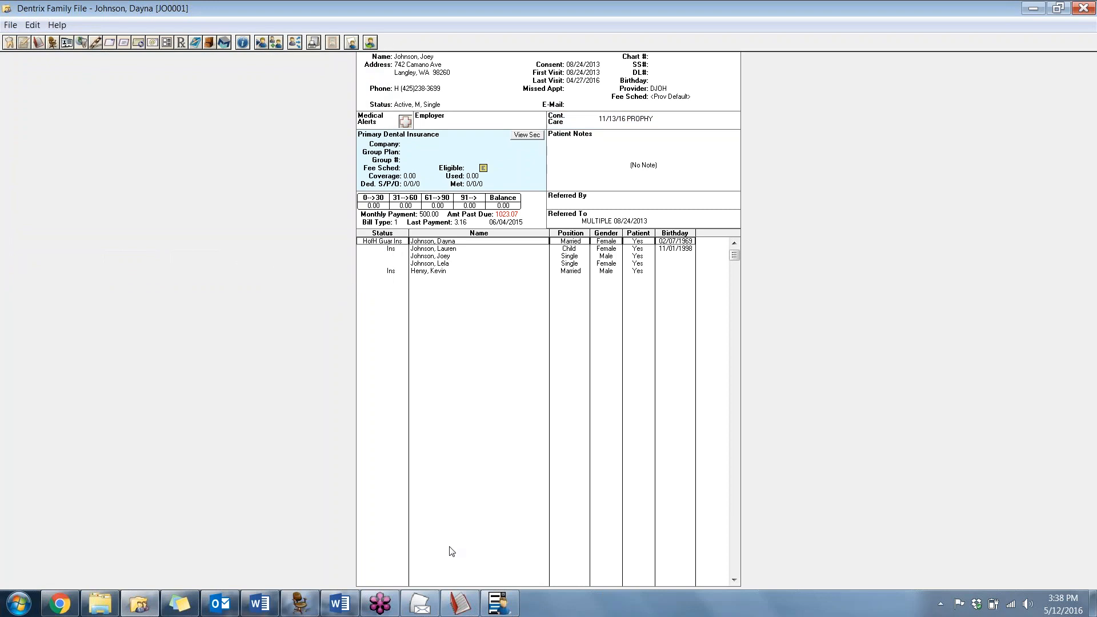
{"action": "left_click", "coordinate": [427, 610]}
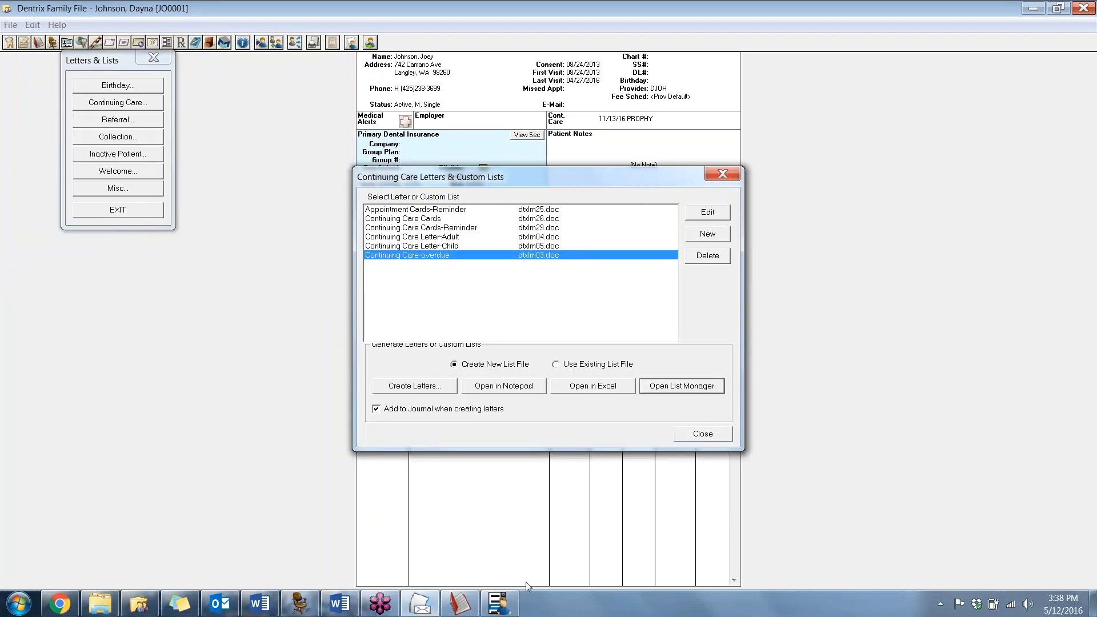
{"action": "left_click", "coordinate": [499, 603]}
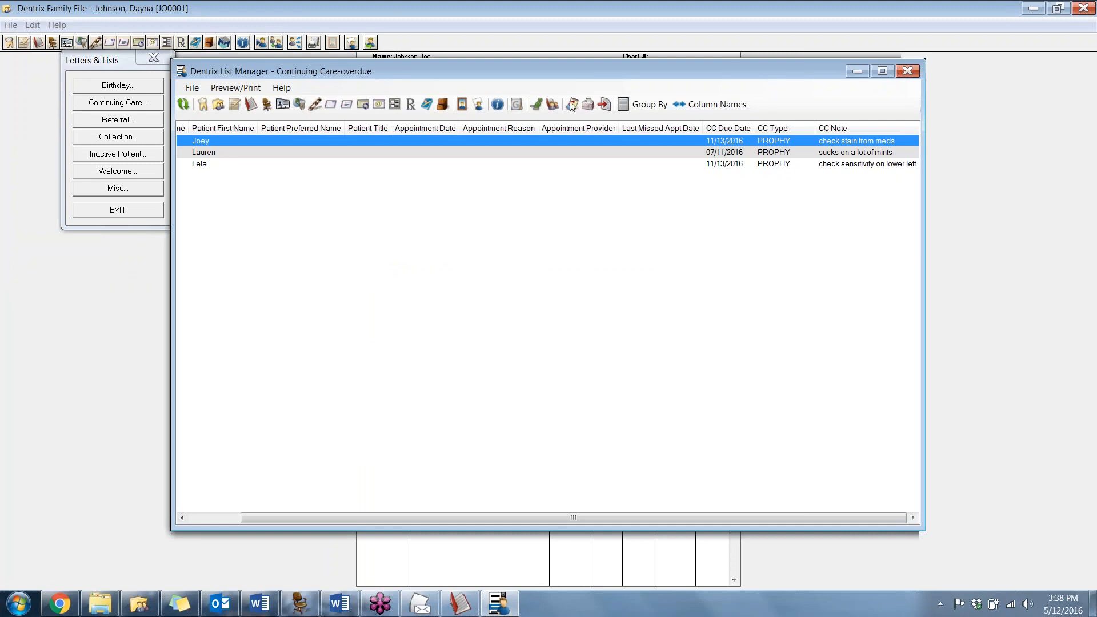
{"action": "left_click", "coordinate": [426, 105]}
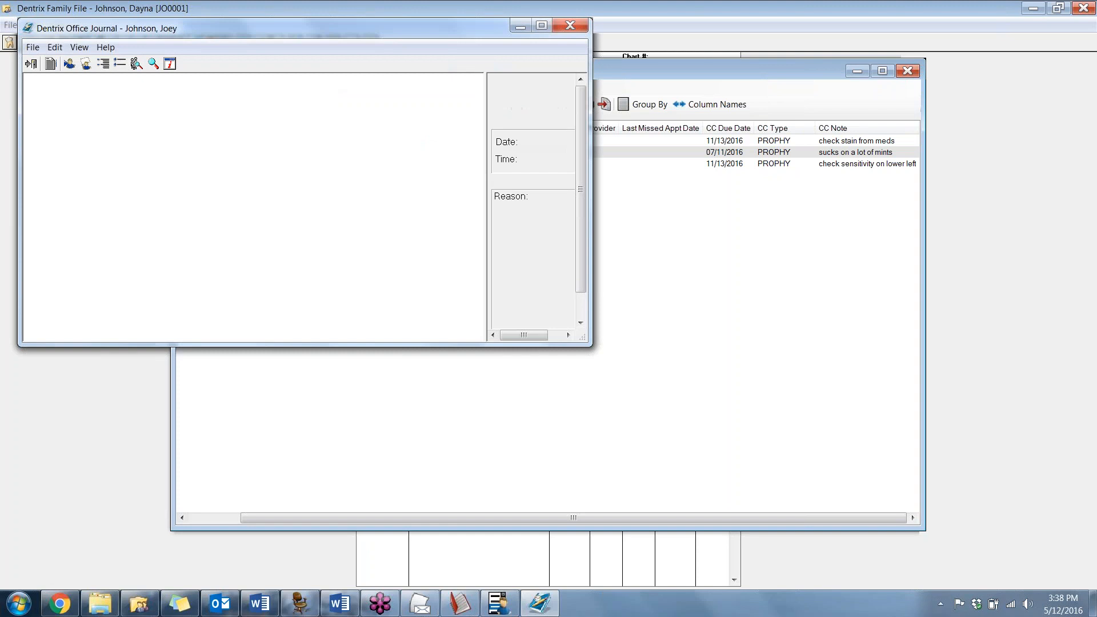
{"action": "left_click", "coordinate": [50, 64]}
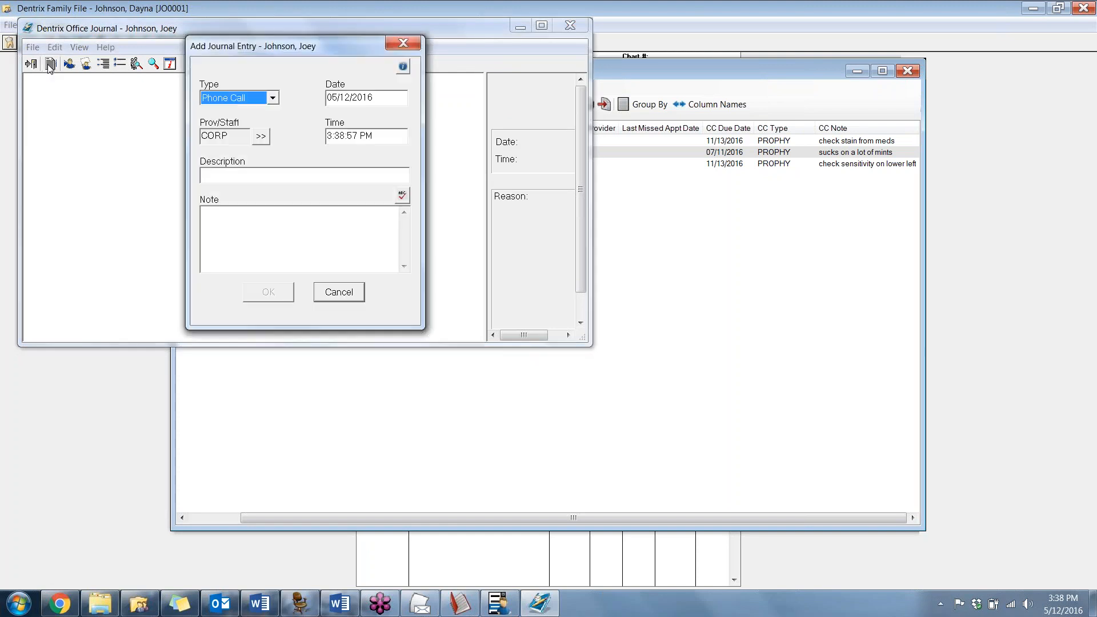
Review the CC notes of the three patients in the Continuing Care-overdue list, one patient at a time
{"action": "left_click", "coordinate": [861, 143]}
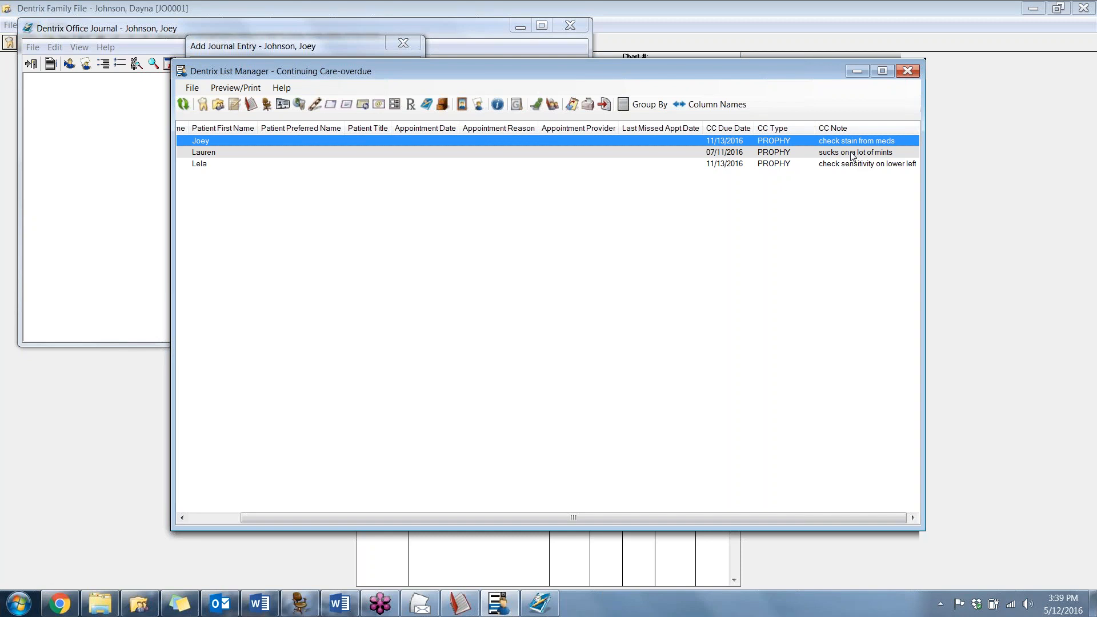
{"action": "left_click", "coordinate": [852, 155]}
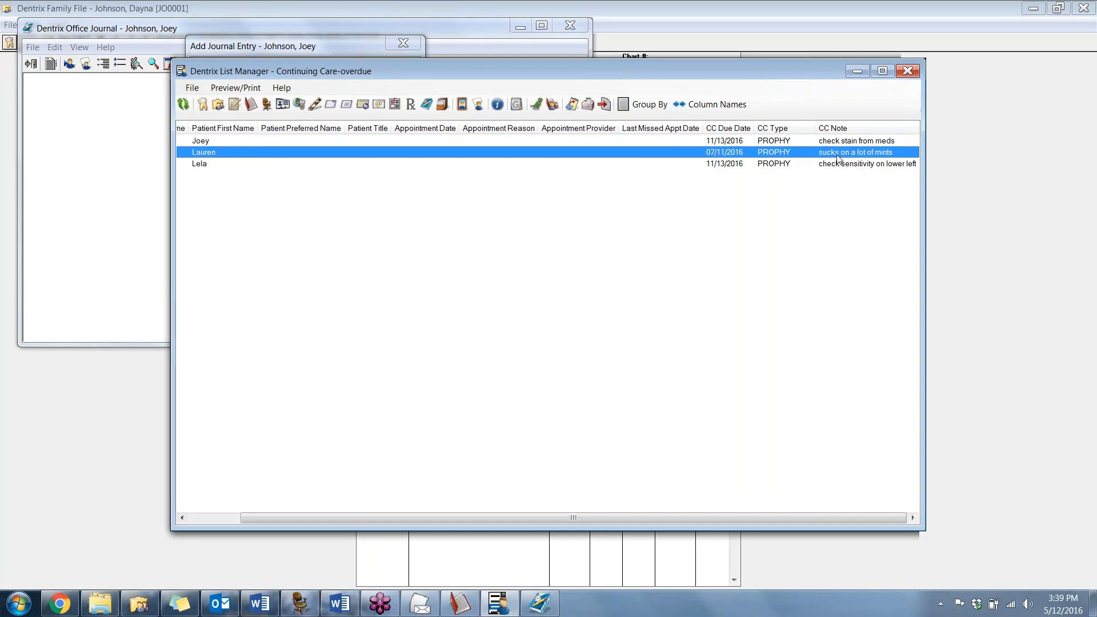
{"action": "left_click", "coordinate": [885, 168]}
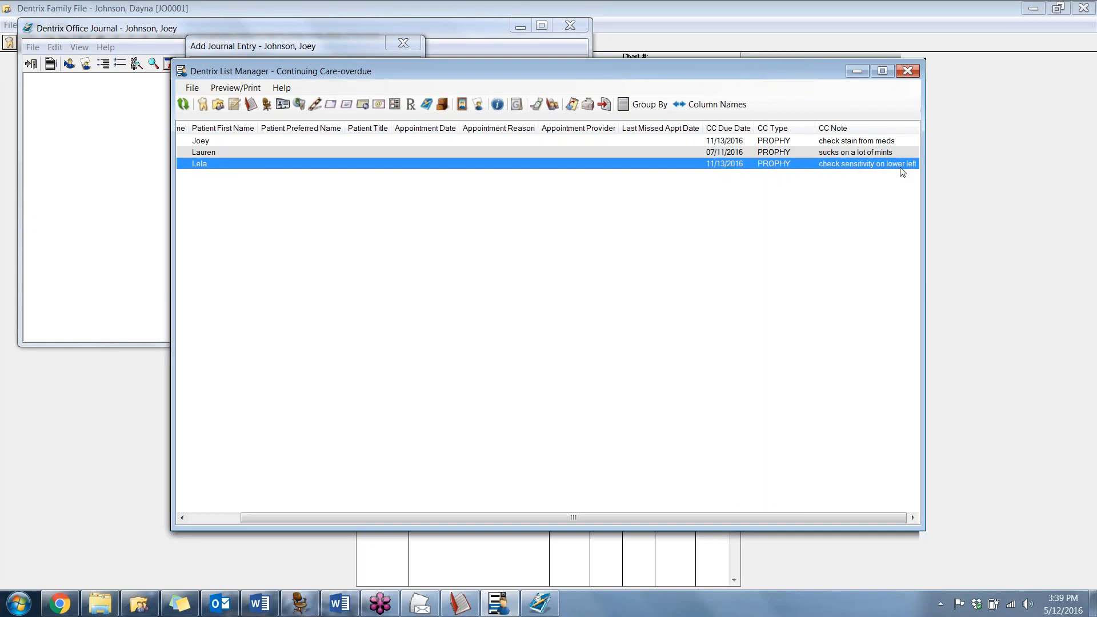
Discard the blank journal entry and close the Office Journal, the overdue list and the Continuing Care Letters & Custom Lists dialog
{"action": "left_click", "coordinate": [371, 48]}
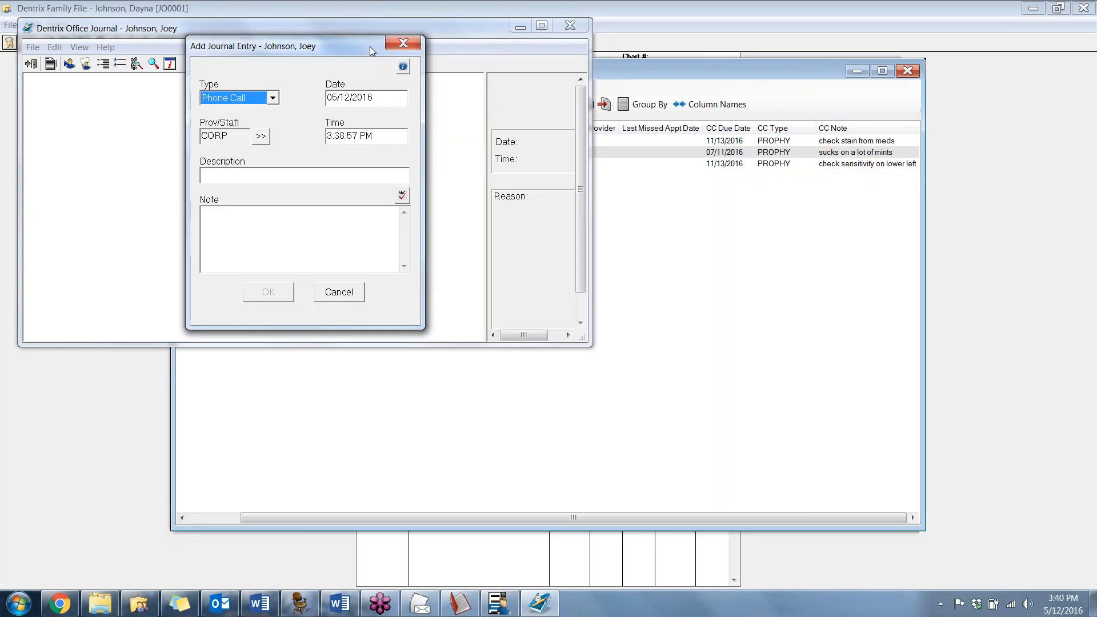
{"action": "left_click", "coordinate": [402, 44]}
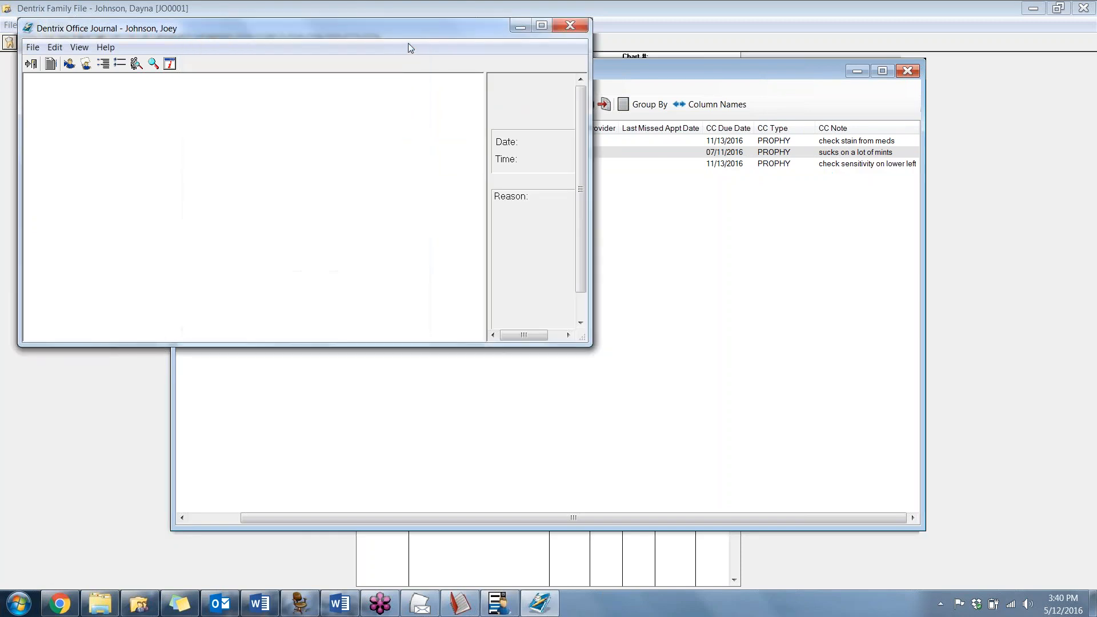
{"action": "left_click", "coordinate": [571, 25]}
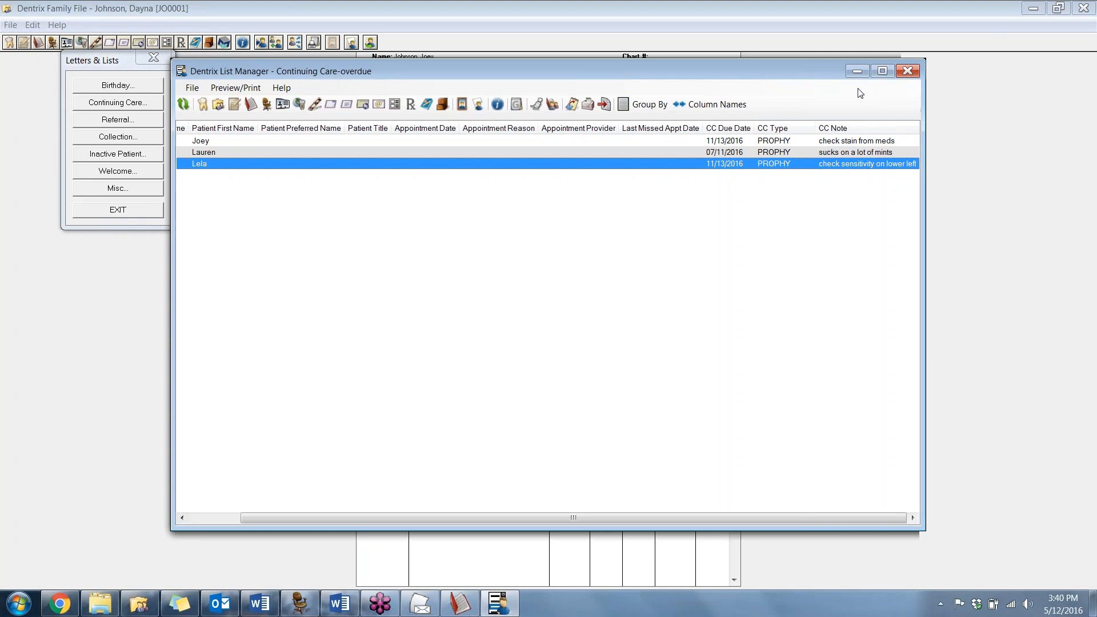
{"action": "left_click", "coordinate": [908, 71]}
{"action": "left_click", "coordinate": [708, 434]}
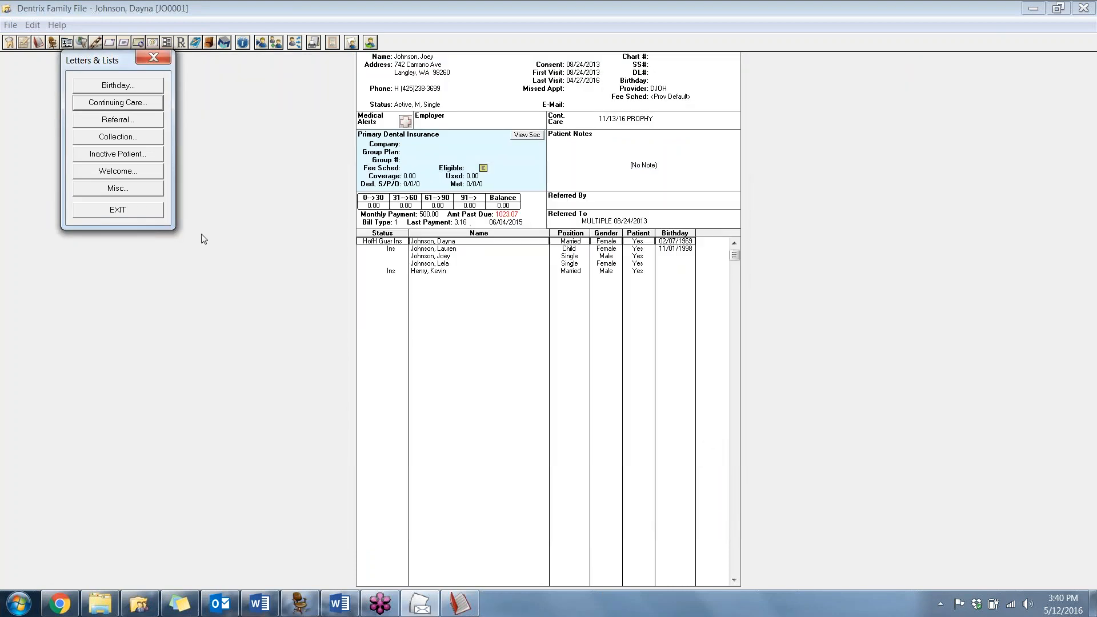